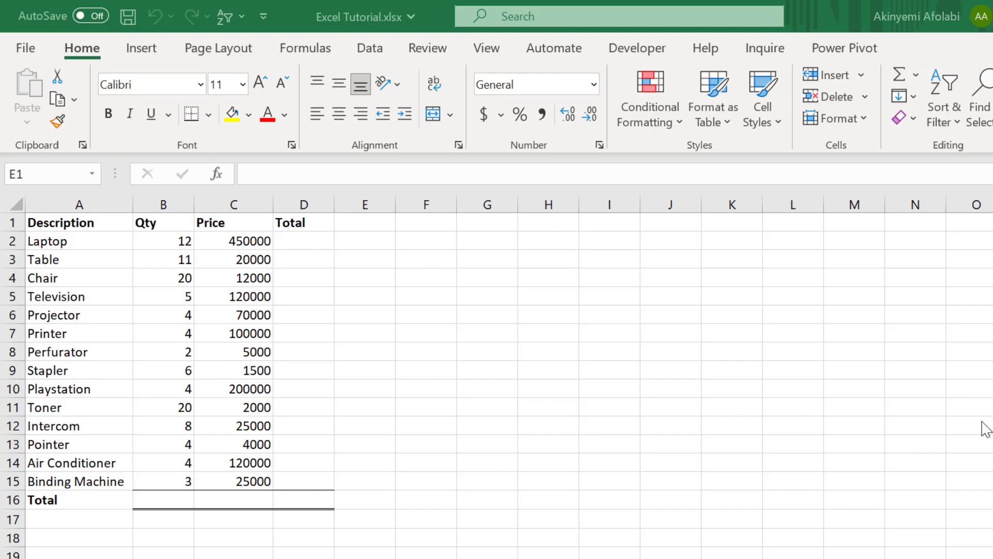
Step: Enter the formula =B2*C2 in cell D2 to calculate the laptop's total from quantity and price
double_click(302, 234)
click(301, 241)
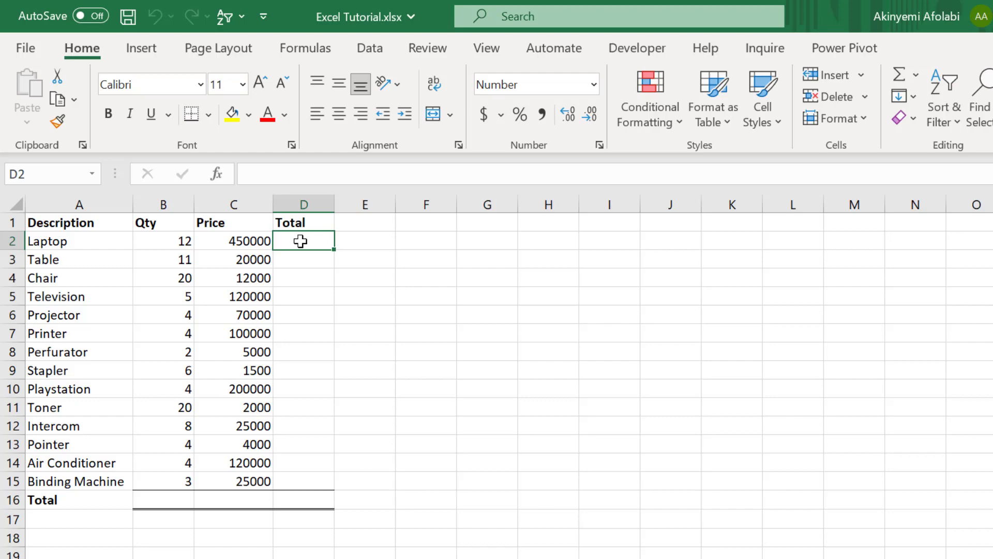
click(180, 240)
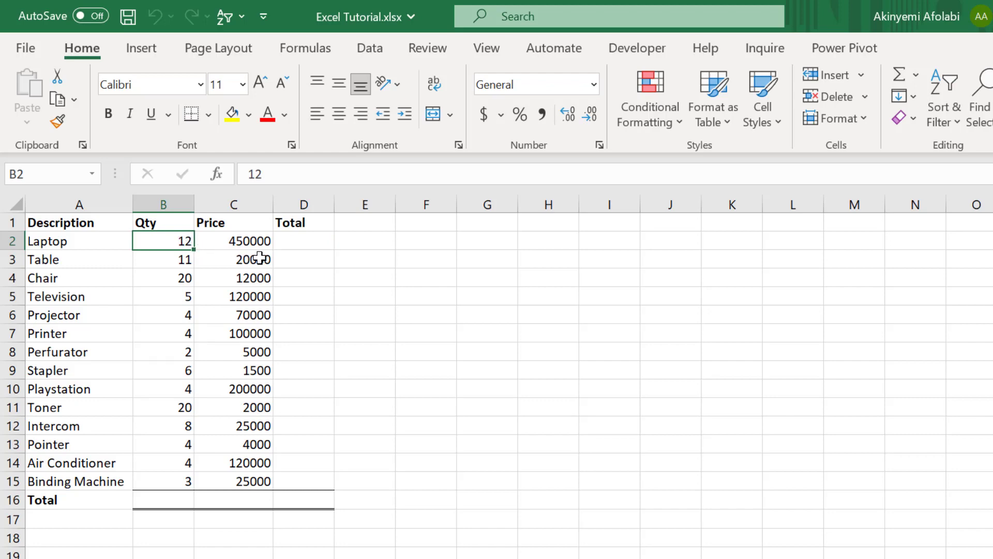
click(298, 242)
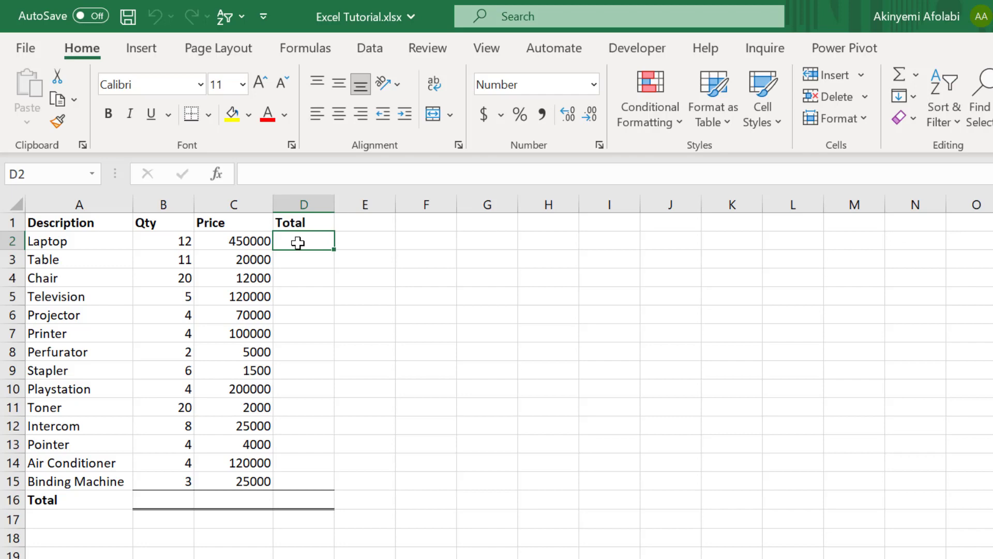
text(=)
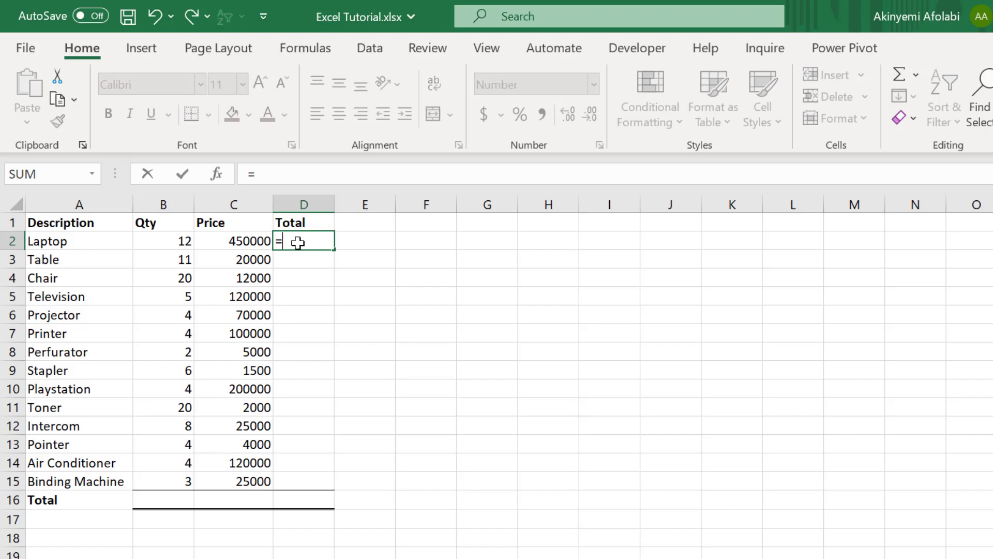
click(176, 242)
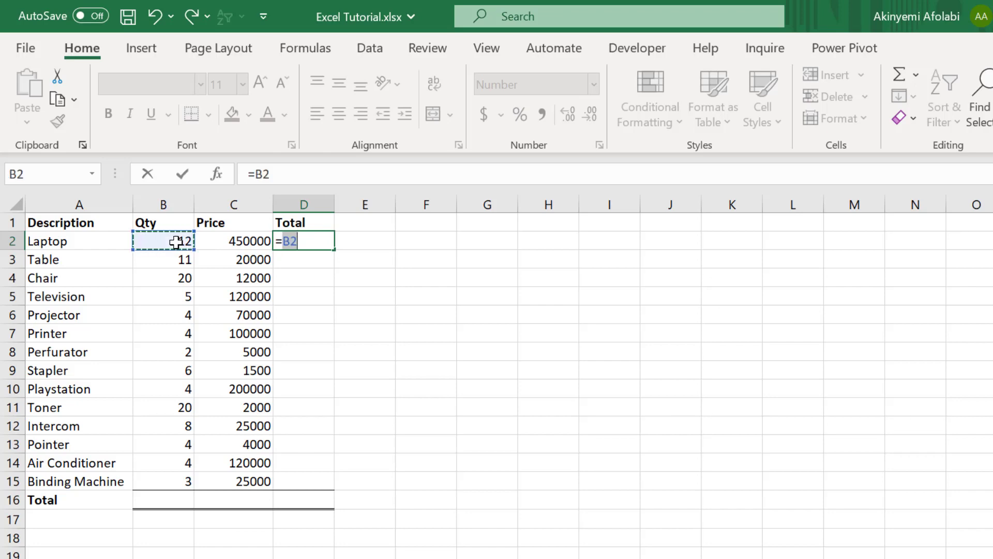
text(*)
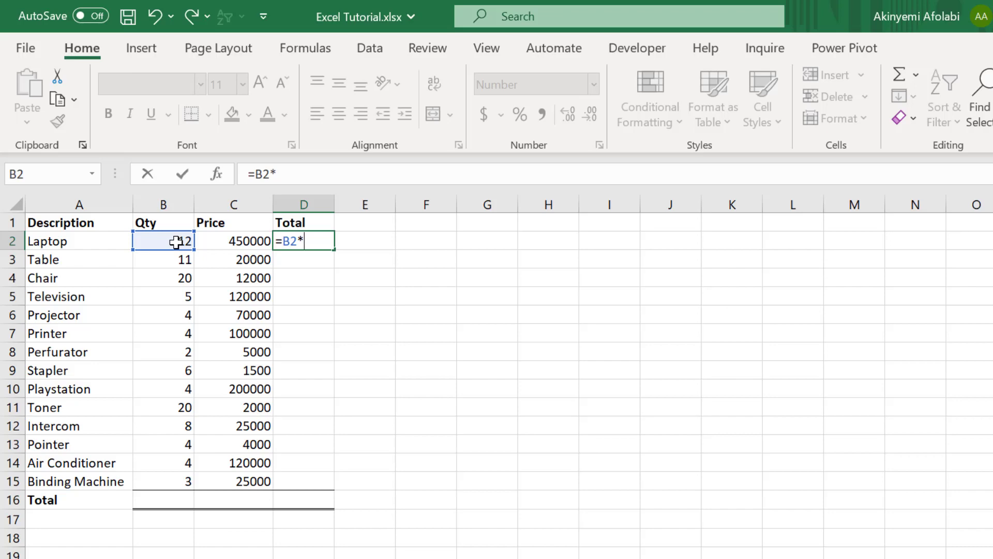
click(214, 246)
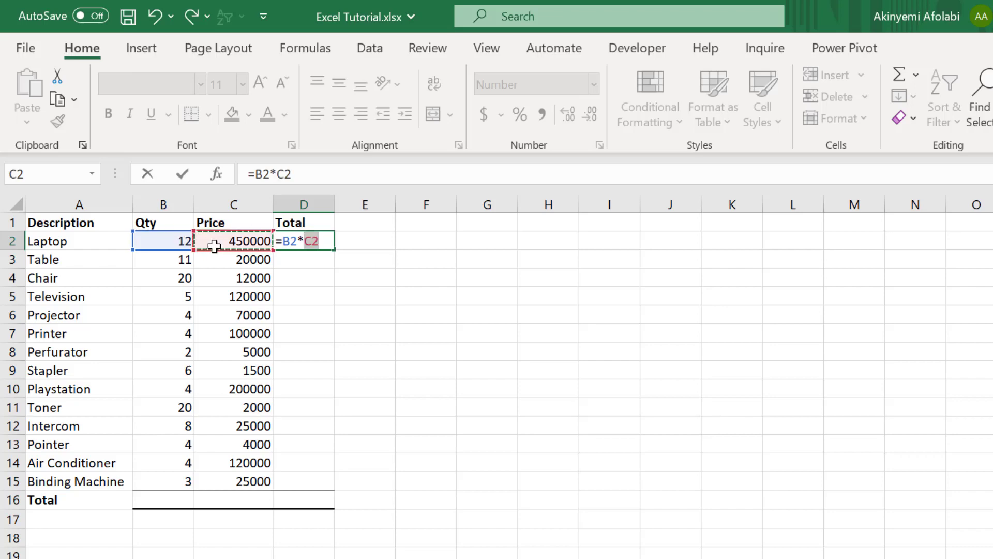
key(Return)
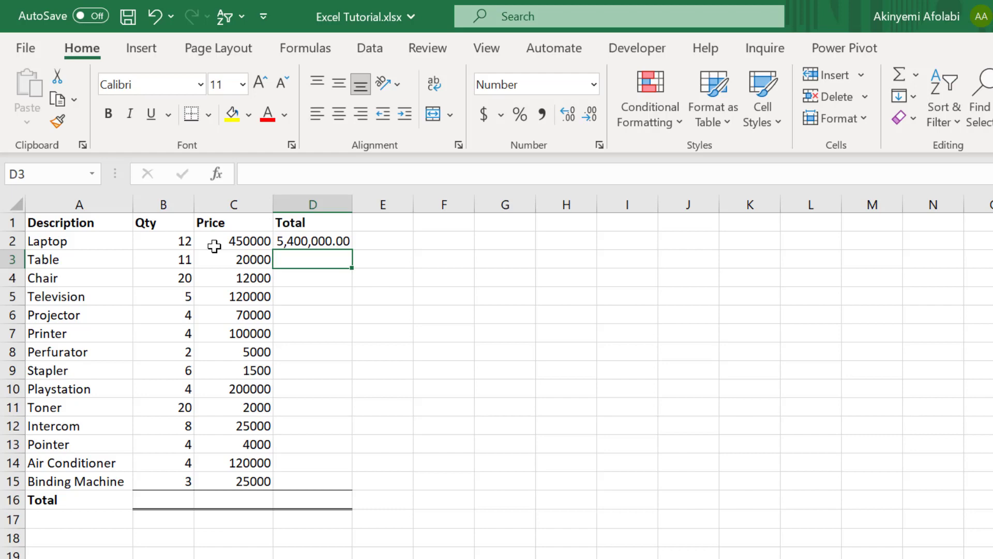
Step: Fill the total formula from D2 down the Total column and clear the extra result in D16
click(334, 241)
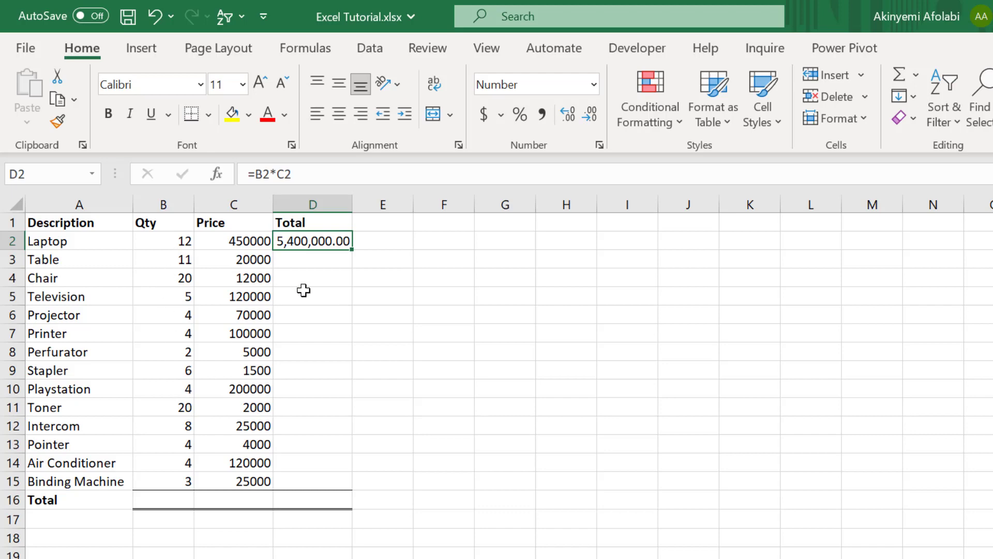
double_click(351, 253)
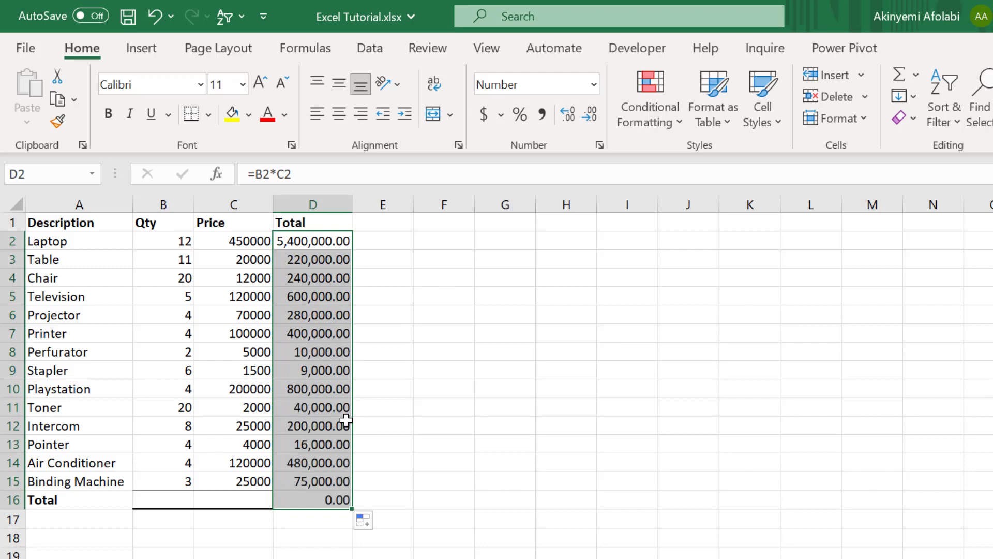
click(335, 502)
key(Delete)
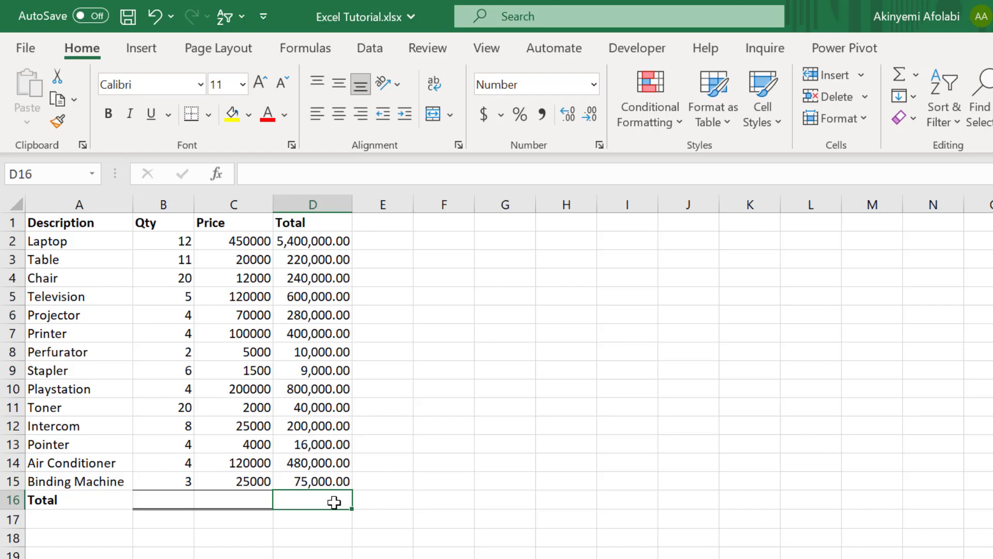
click(313, 518)
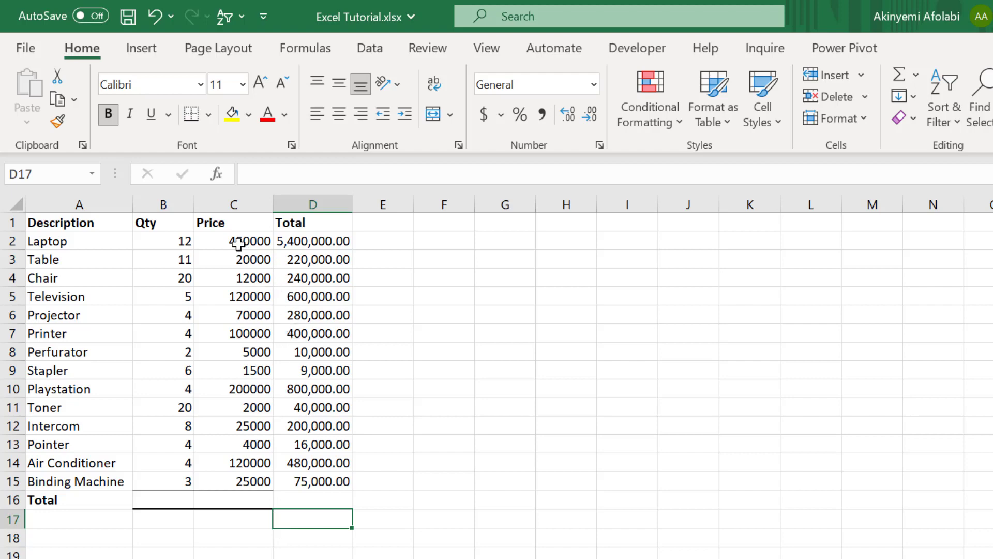
Step: Apply the comma number style to the prices in C2:C15
drag(238, 244, 259, 484)
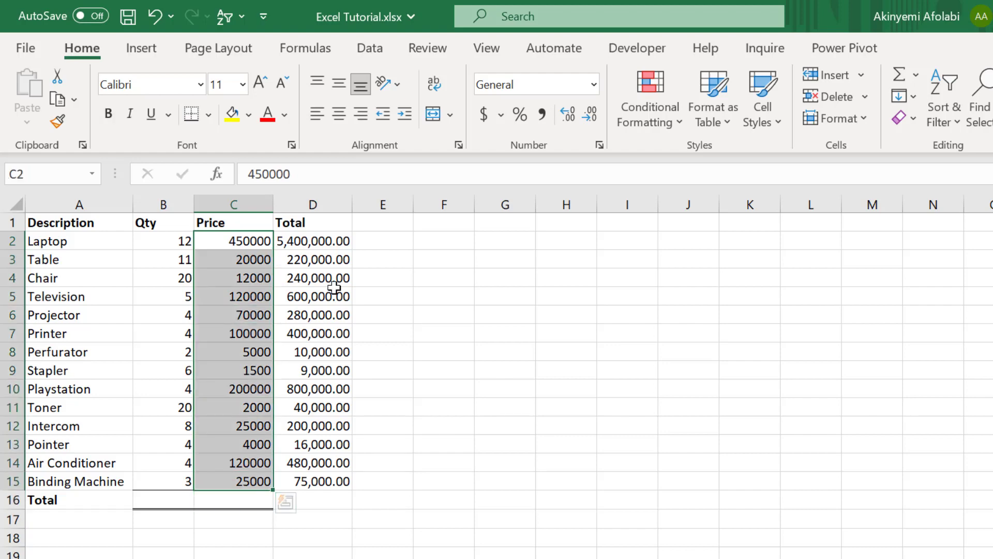
right_click(542, 125)
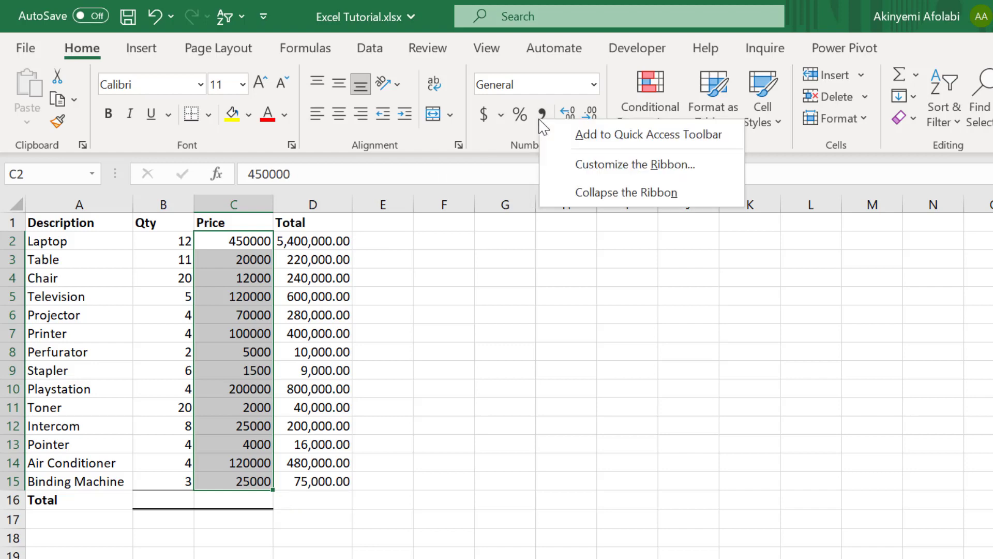
click(541, 120)
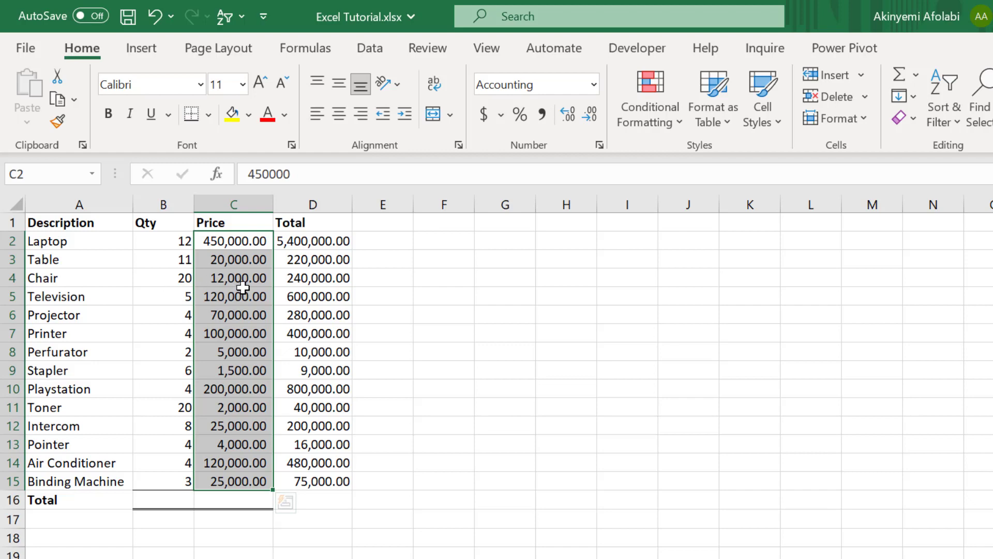
click(293, 240)
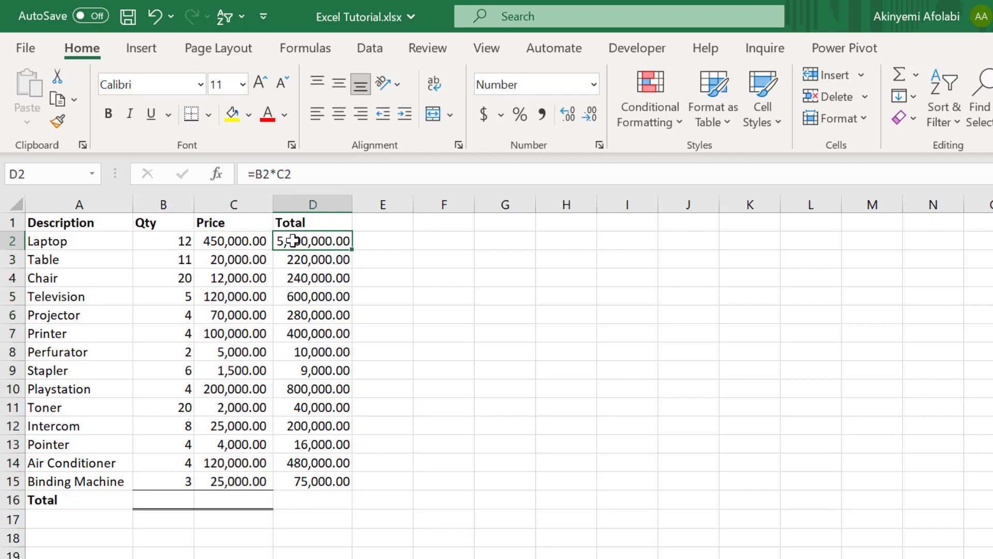
click(178, 243)
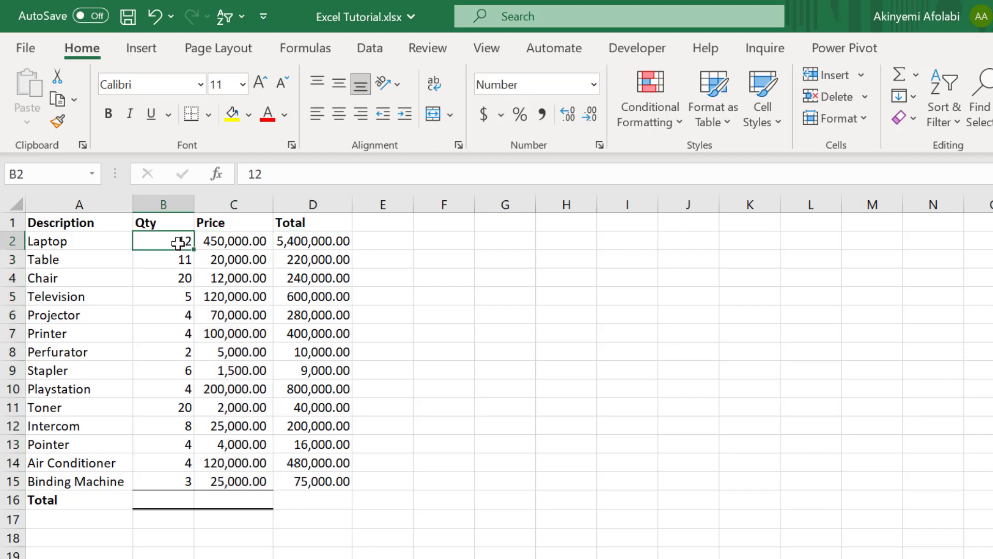
click(226, 238)
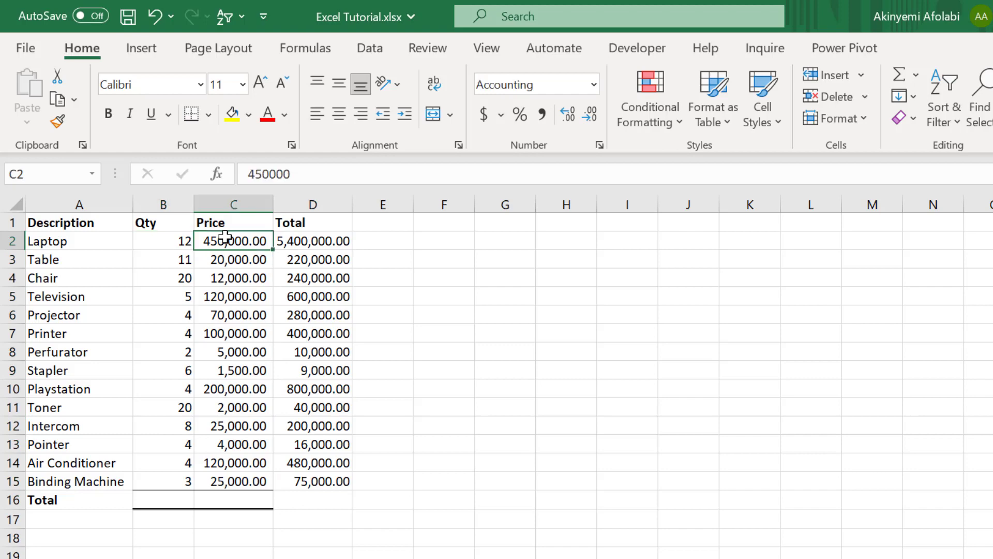
Step: Sum the item totals in D2:D15 into cell D16 with AutoSum
click(320, 240)
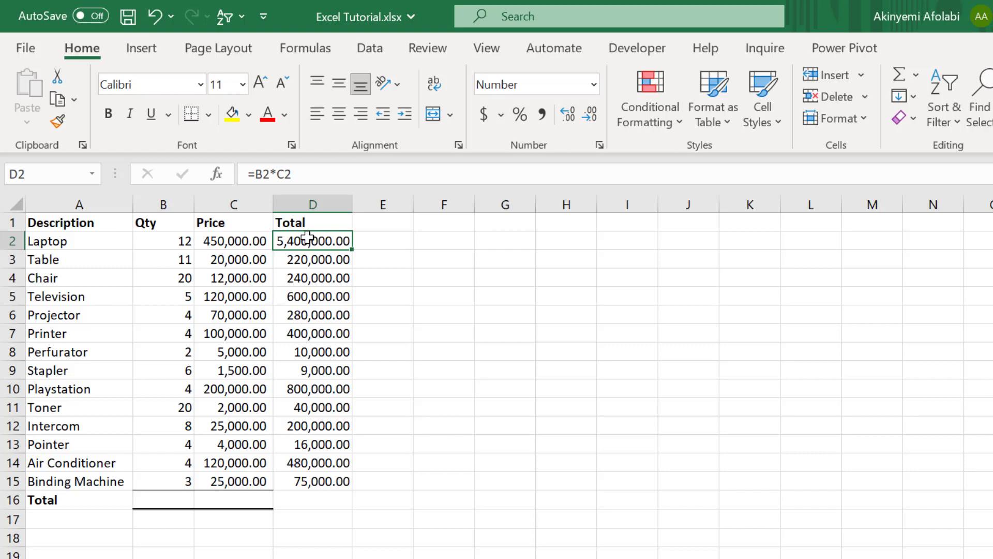
drag(307, 237, 333, 481)
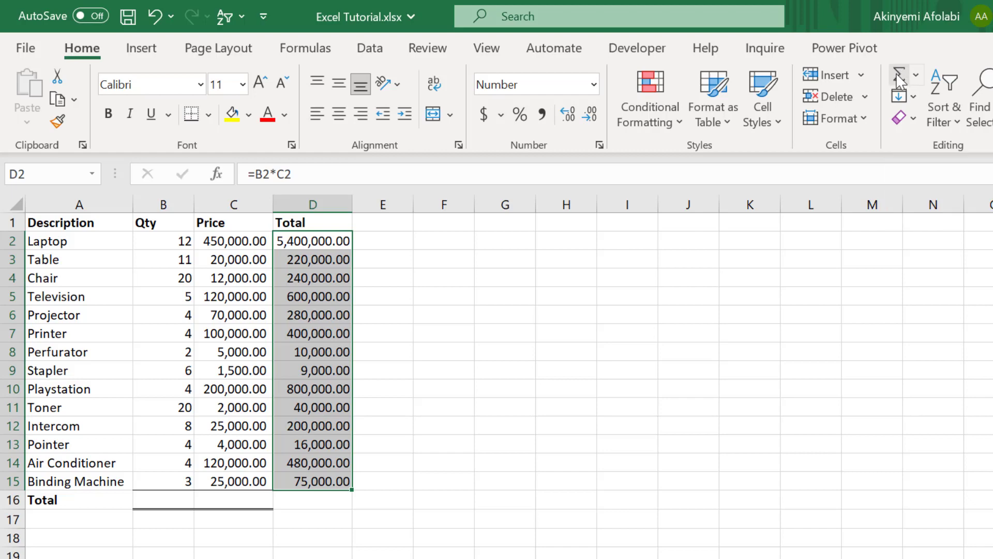
click(901, 79)
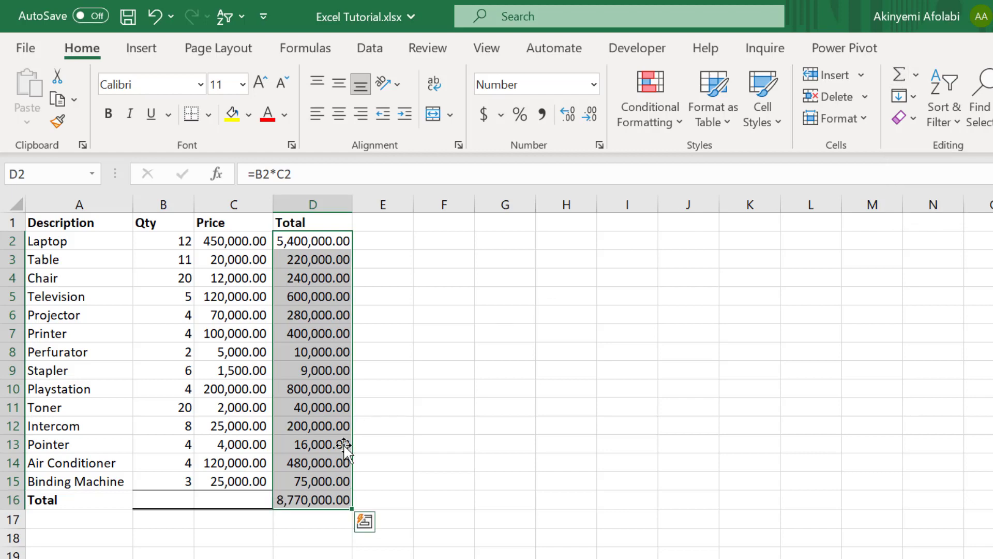
click(323, 500)
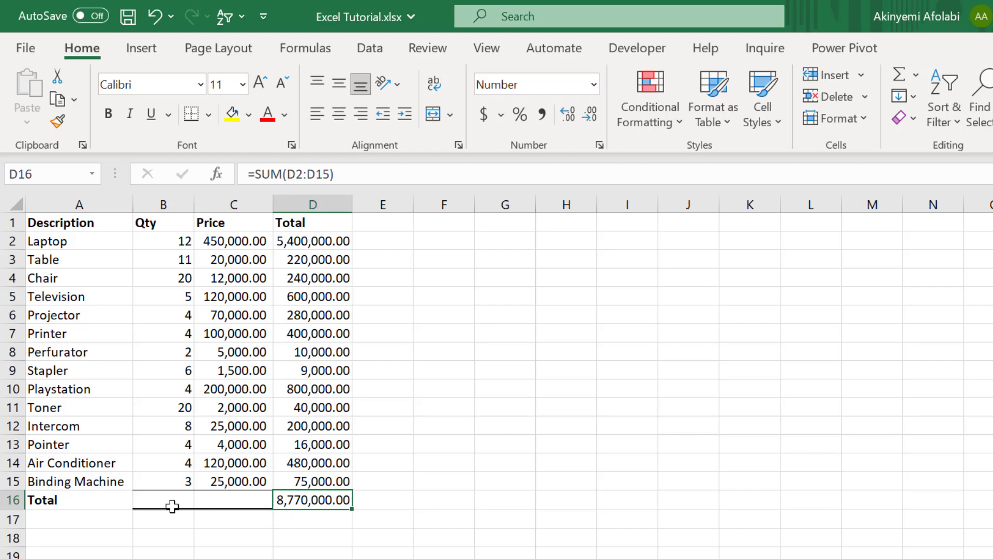
Step: Remove all borders from cells B16:C16 in the Total row
click(159, 493)
drag(159, 493, 248, 497)
click(209, 115)
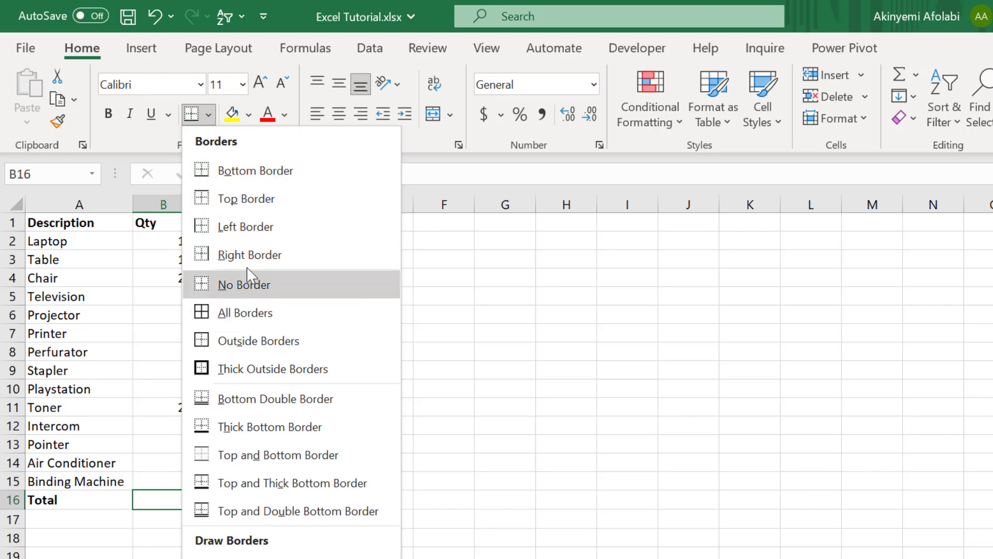
click(262, 284)
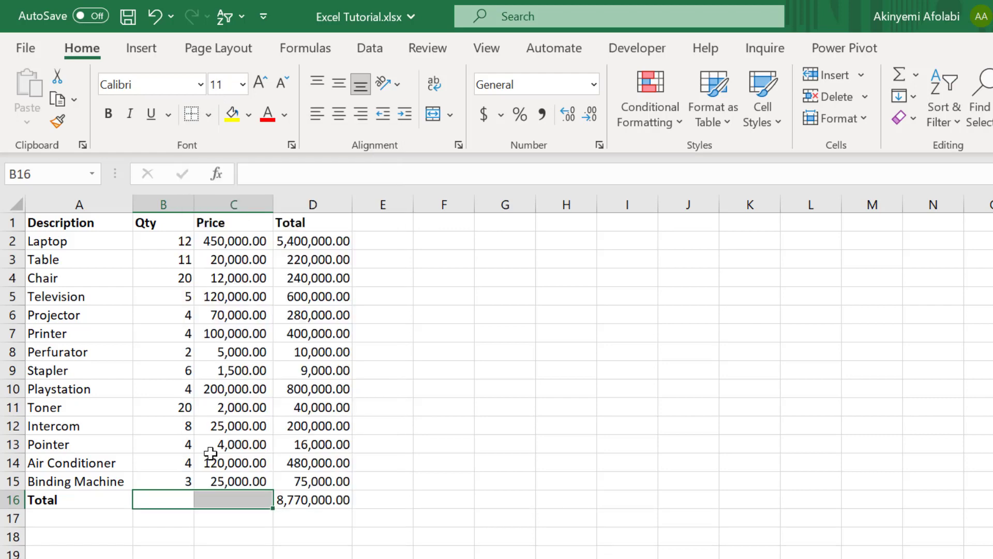
click(237, 530)
Step: Add a bottom double border to the grand total in cell D16
click(281, 495)
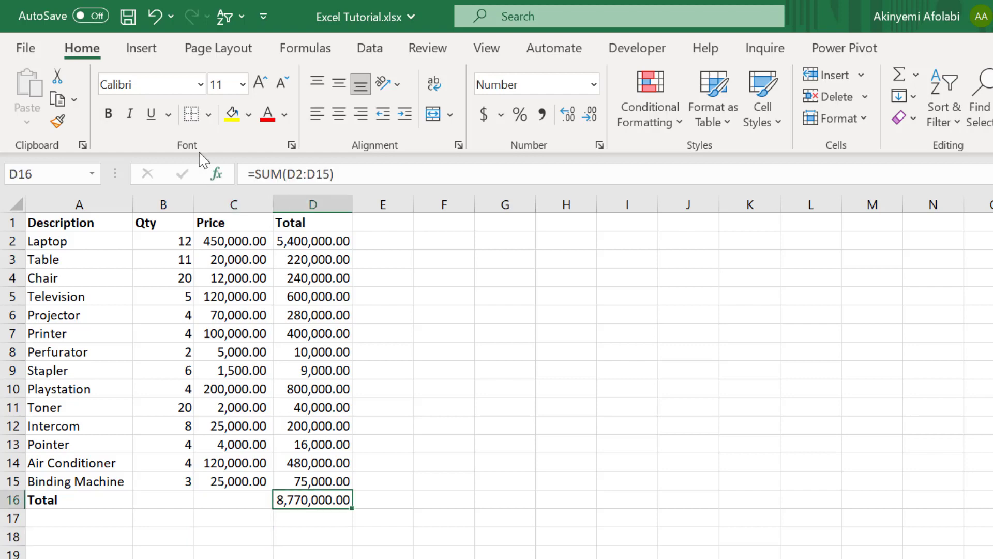
click(209, 114)
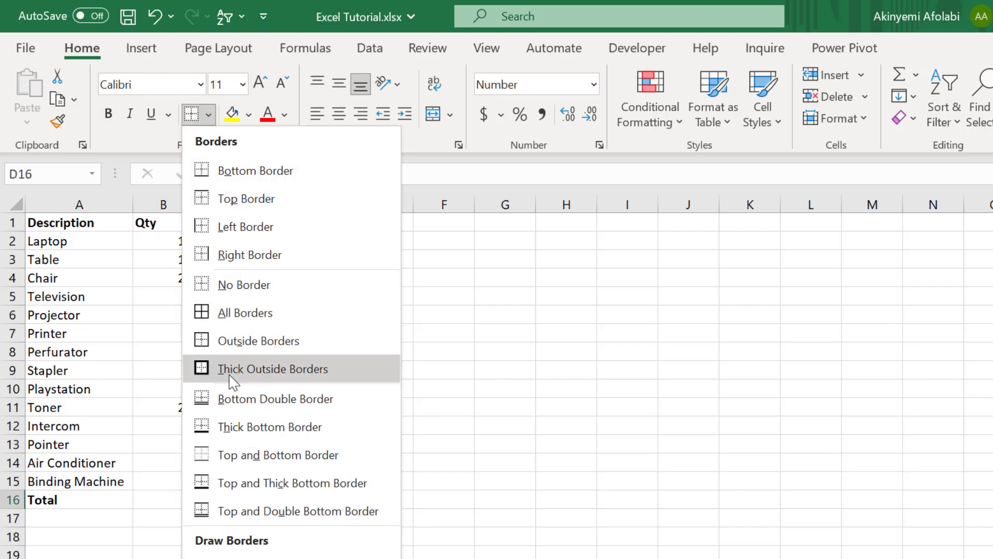
click(245, 408)
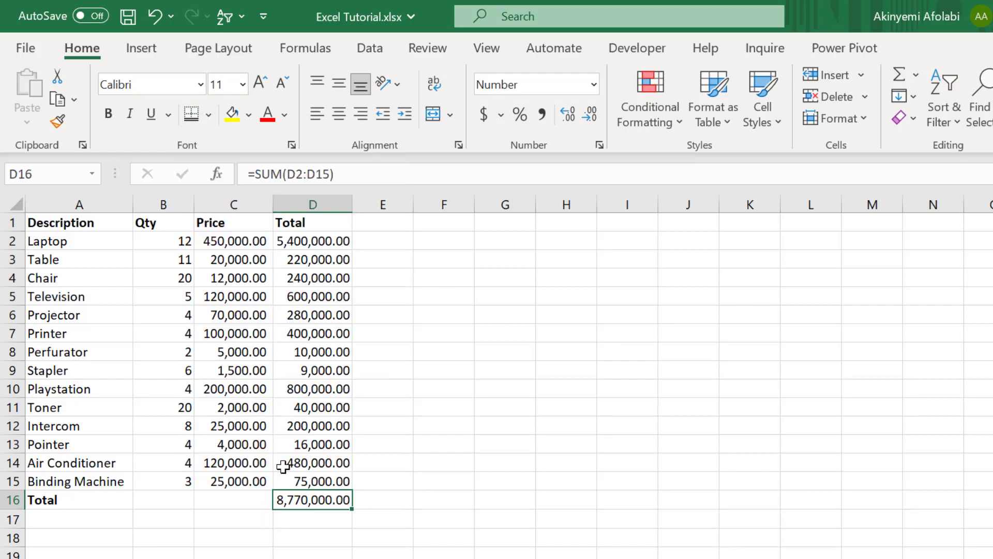
click(343, 555)
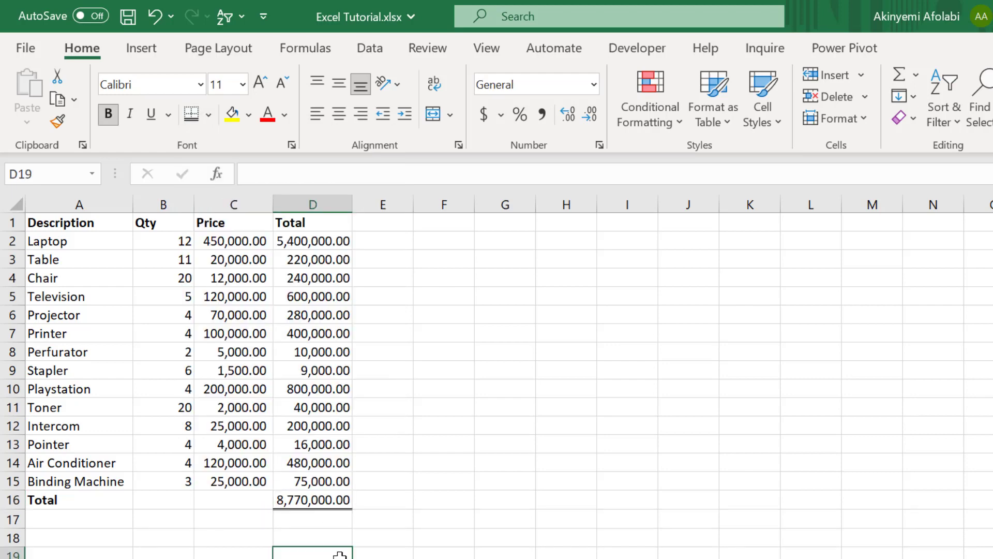
Step: Add a single bottom border to cell D15, directly above the grand total
click(309, 481)
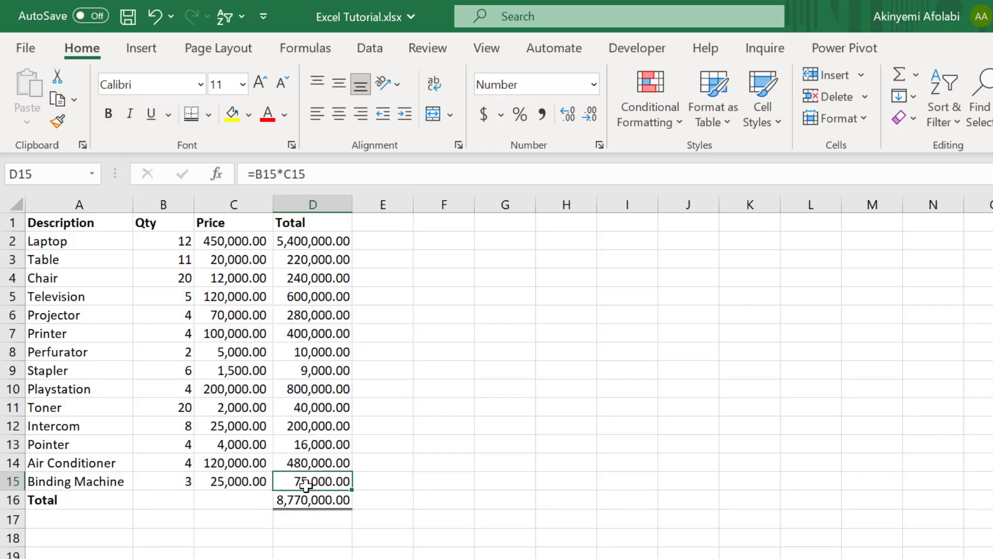
click(208, 115)
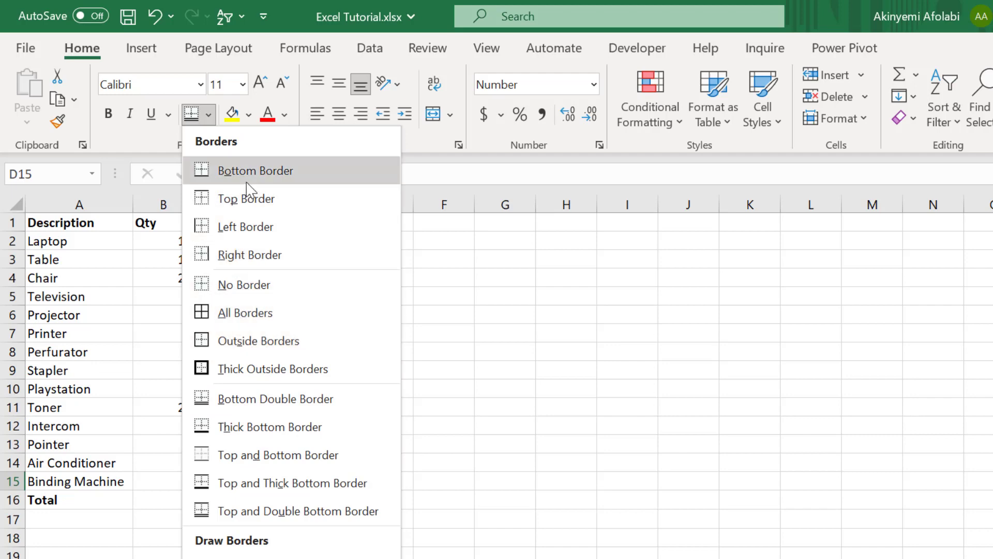
click(247, 198)
click(314, 558)
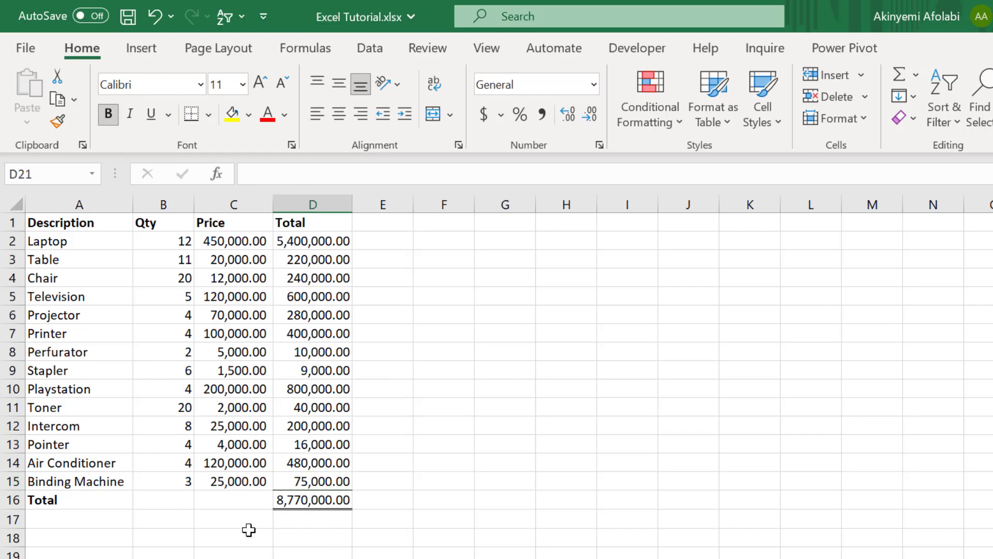